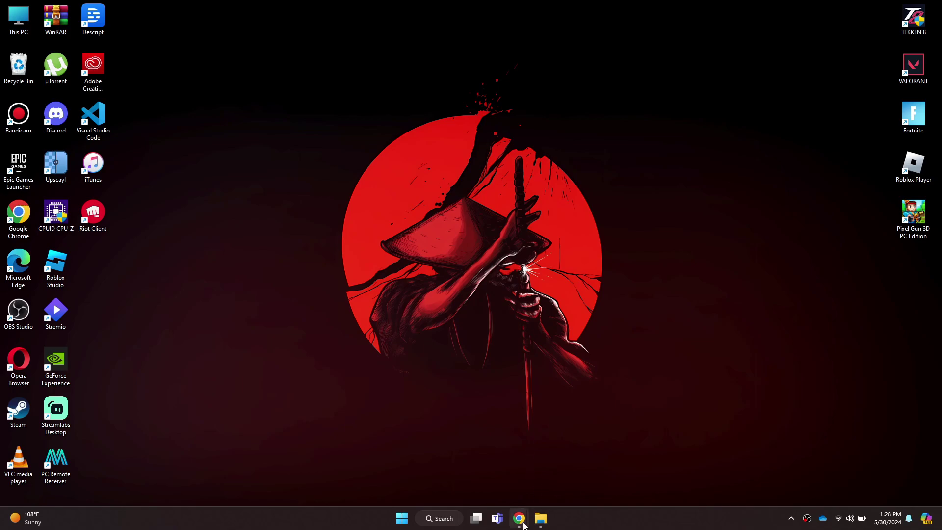
Go to canva.com in a new Chrome tab and continue in the browser, not the desktop app
mouse_move(524, 525)
click(539, 464)
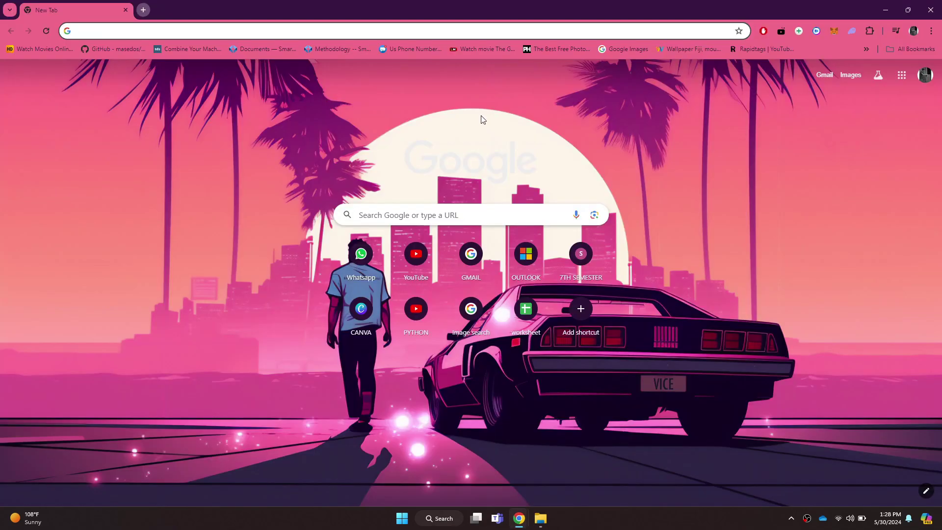
text(canva.com)
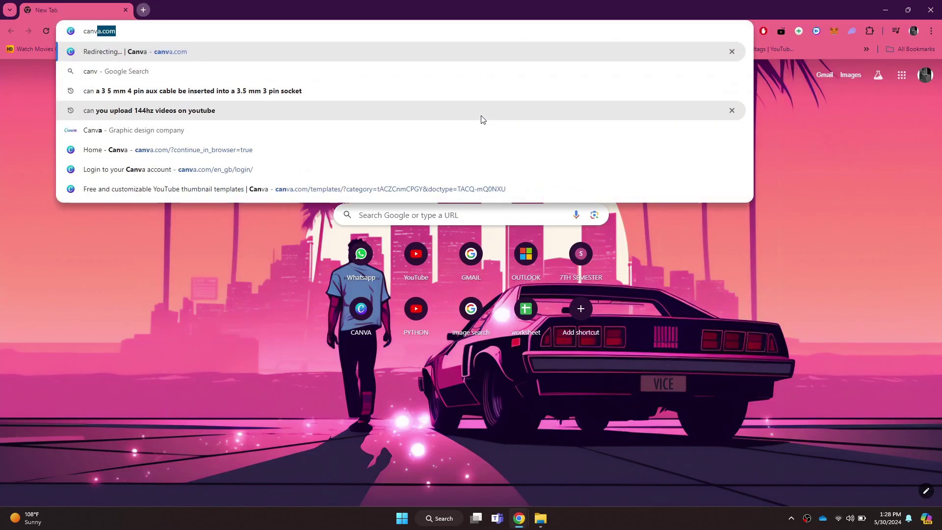
key(Return)
click(479, 321)
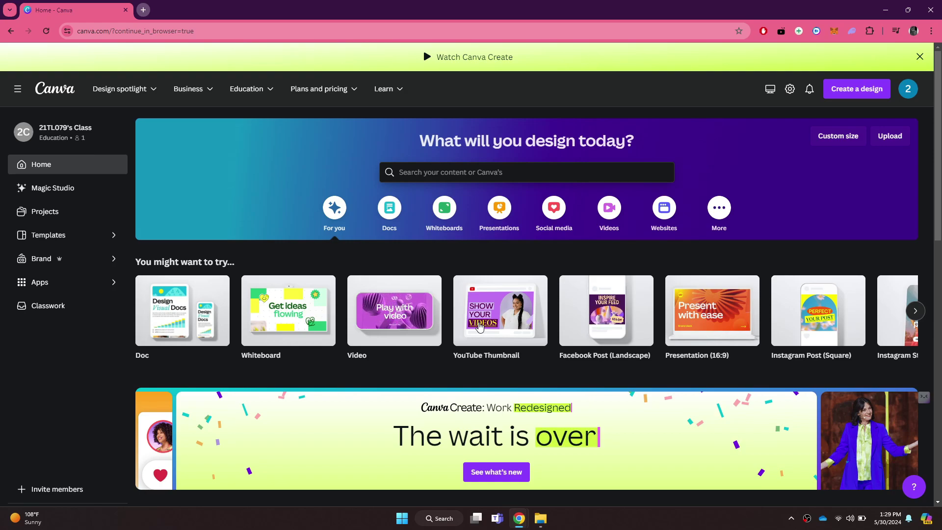
Create a custom-size design of width 1280 px and height 720 px
click(845, 89)
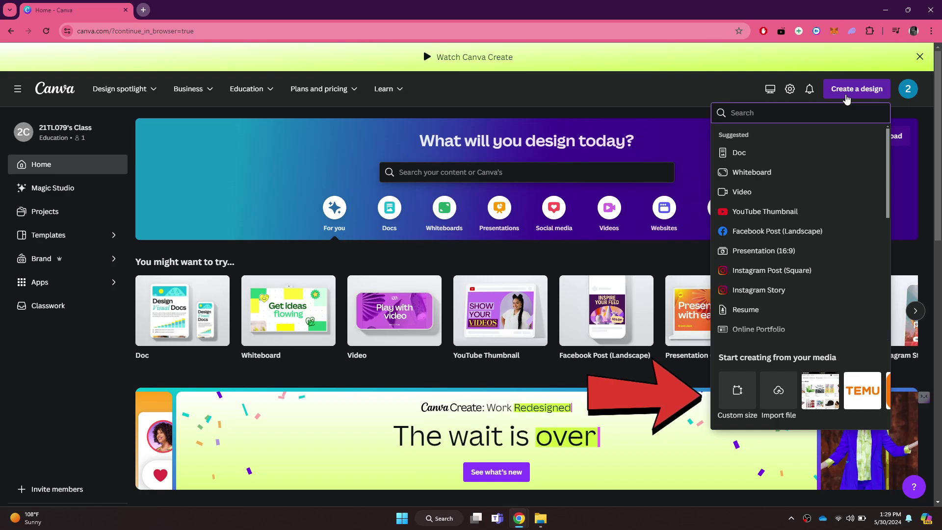
click(736, 392)
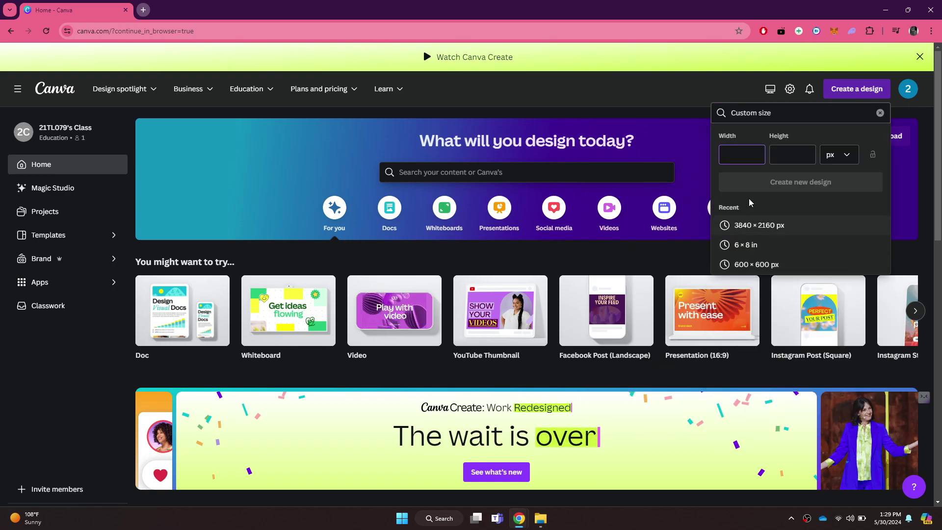
text(1280)
click(779, 153)
text(720)
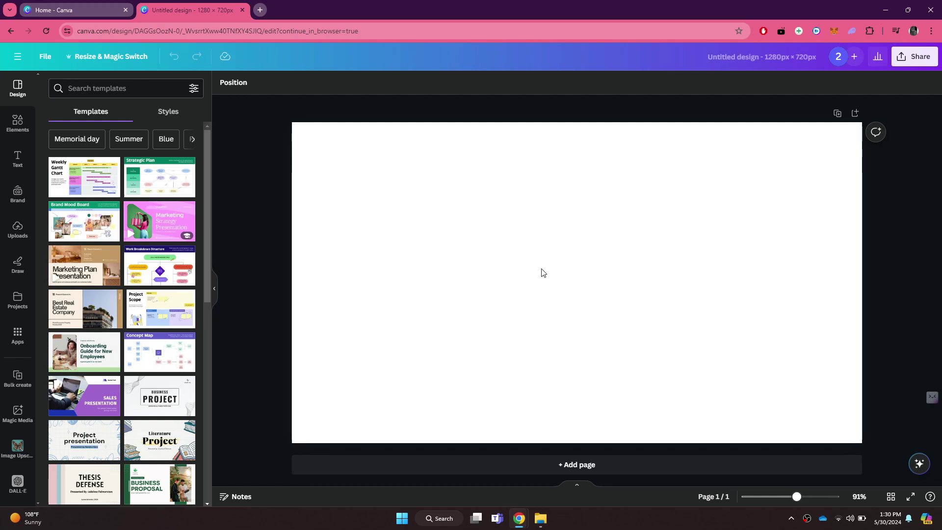
Add a heading reading 'Whiteboard Animation' and move it to the top of the page
click(10, 166)
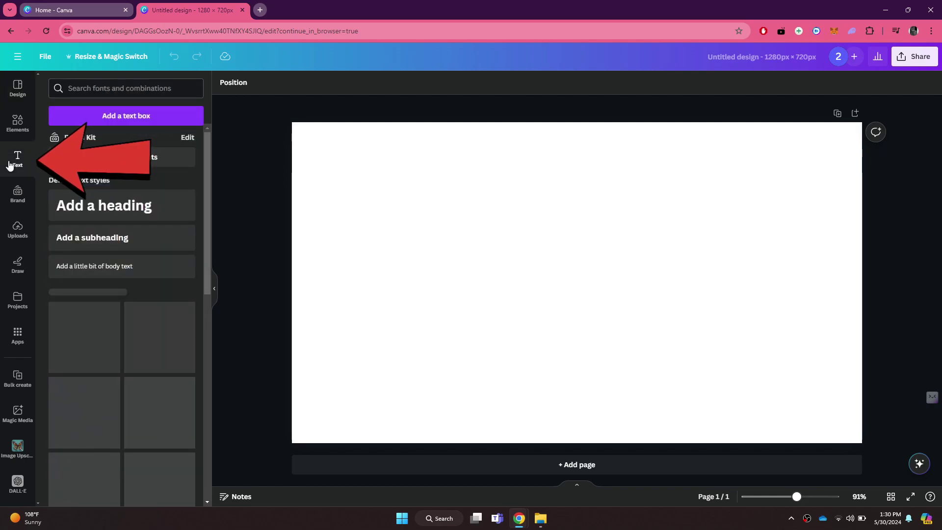
click(123, 208)
text(Whiteboard)
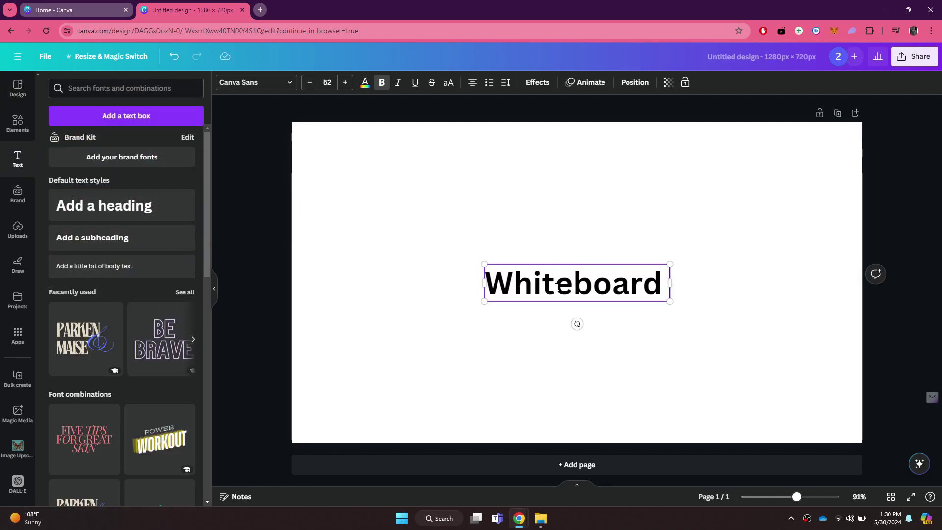
text( Animation)
click(592, 278)
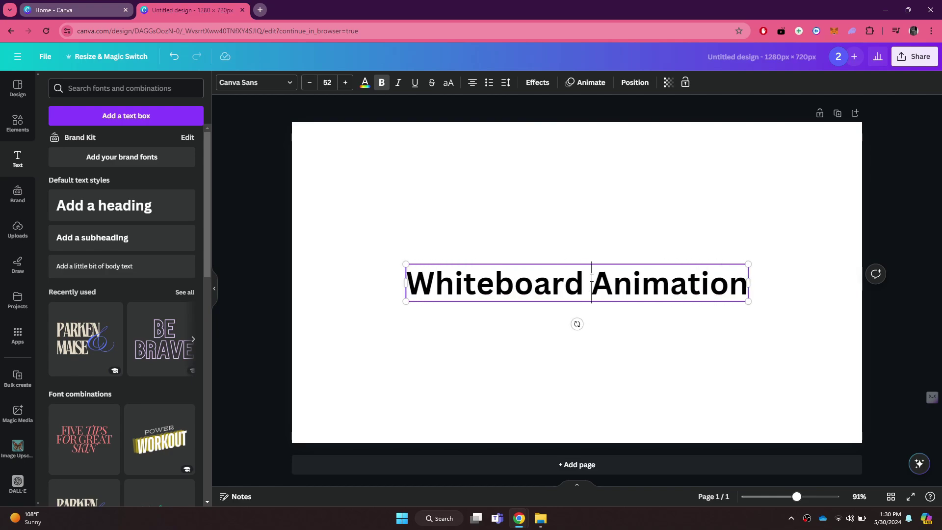
click(639, 330)
drag(571, 273, 572, 143)
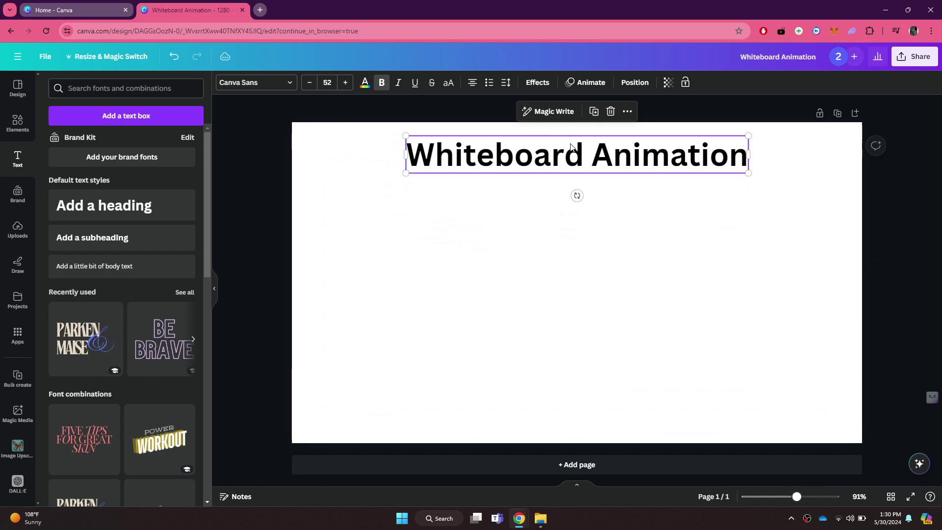
Set the heading's font to The Seasons, enlarge it, and centre it on the page
click(594, 151)
click(255, 82)
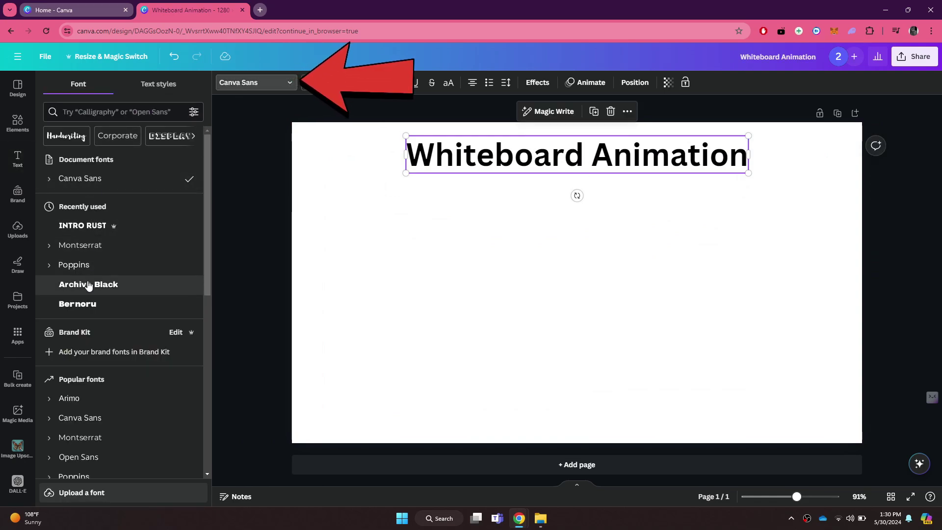
scroll(89, 289, down, 4)
scroll(90, 356, down, 5)
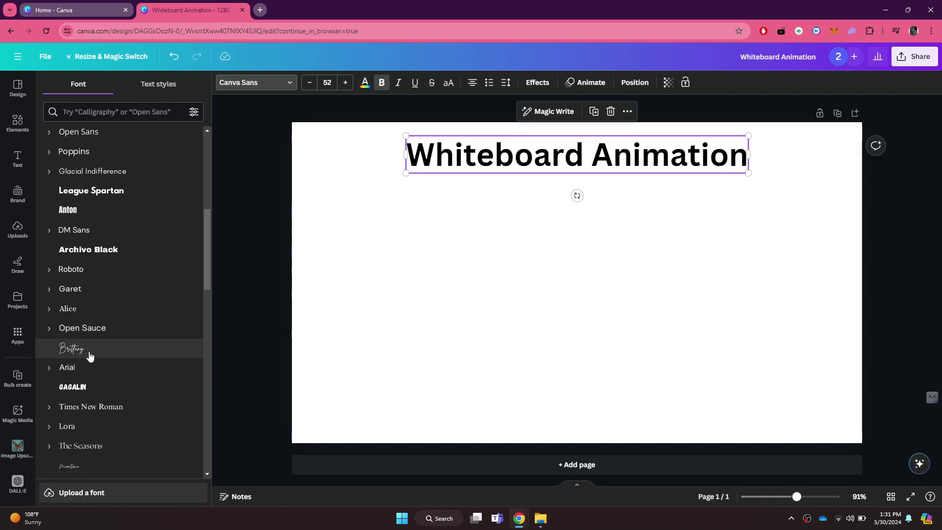
click(103, 375)
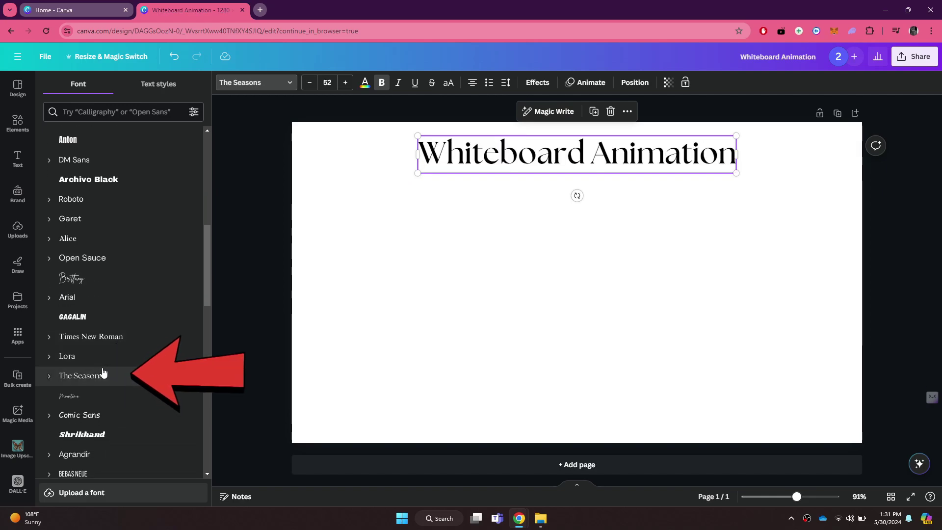
drag(736, 173, 829, 184)
drag(412, 137, 324, 125)
drag(644, 162, 644, 178)
Search the Elements graphics for 'sketch of a man'
click(495, 266)
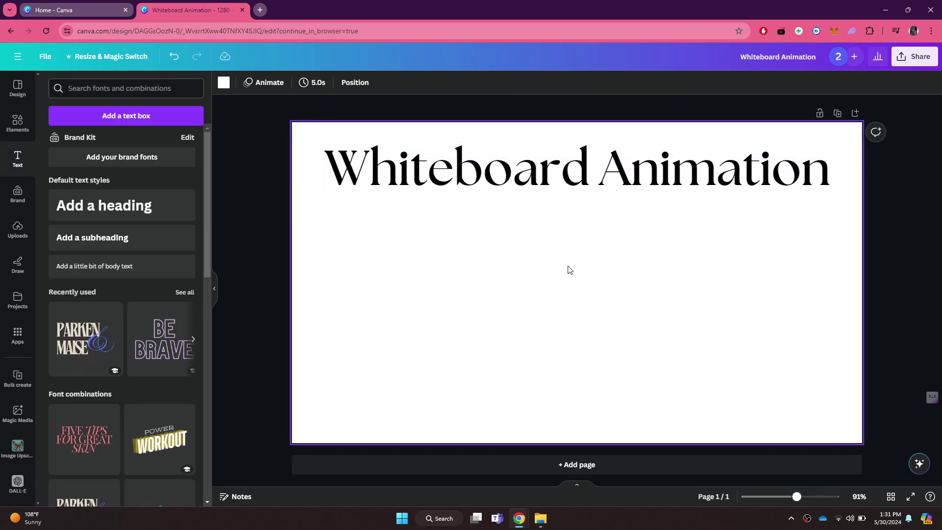
click(18, 122)
click(113, 90)
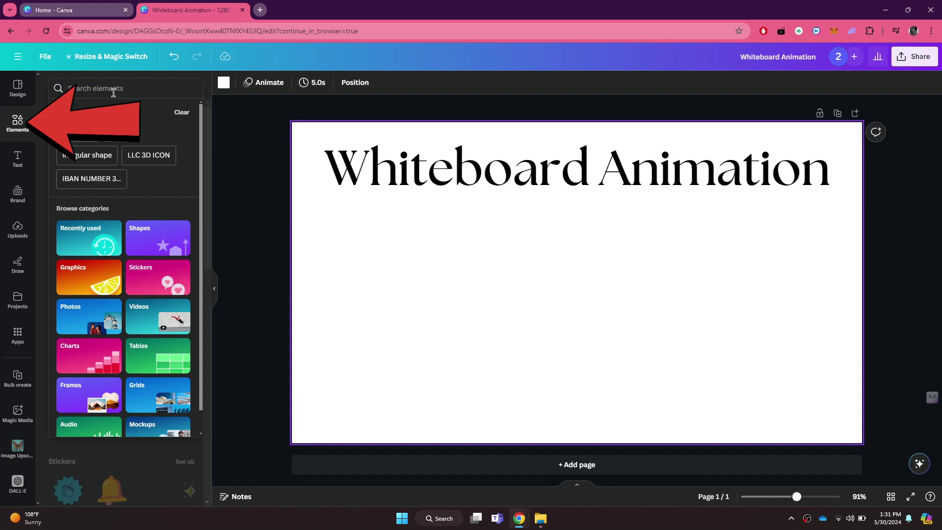
text(sketch)
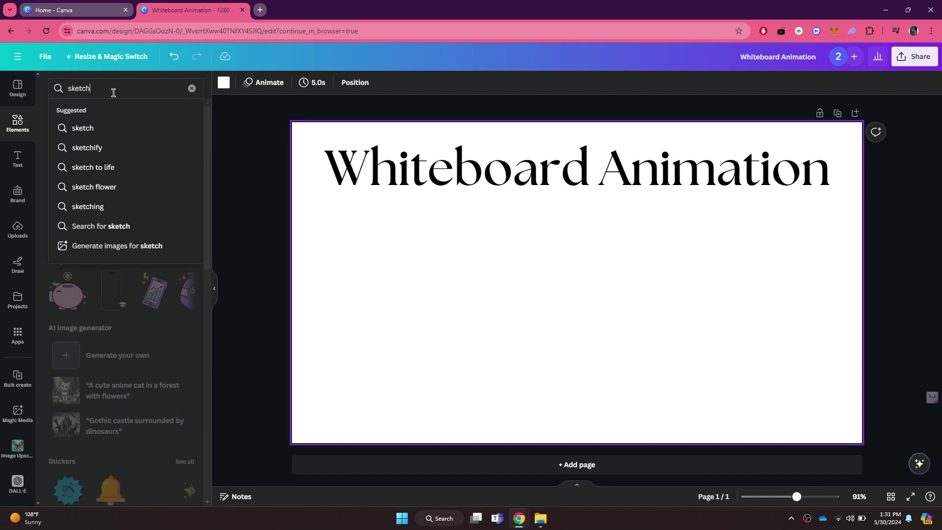
text( of a man)
key(Return)
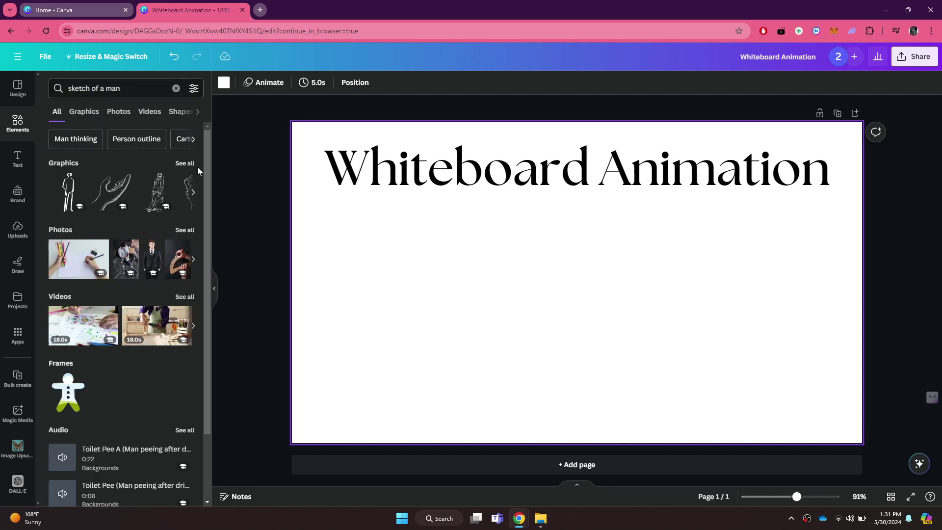
click(192, 163)
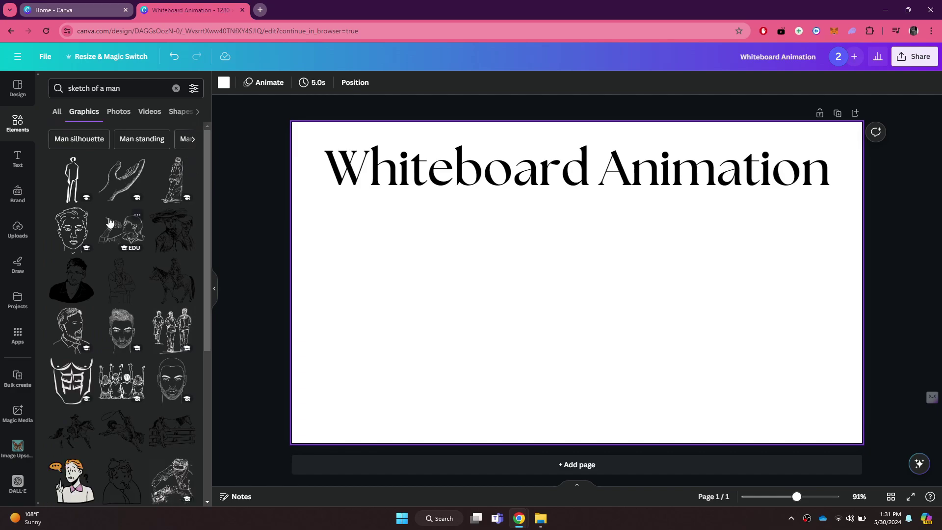
scroll(98, 295, down, 6)
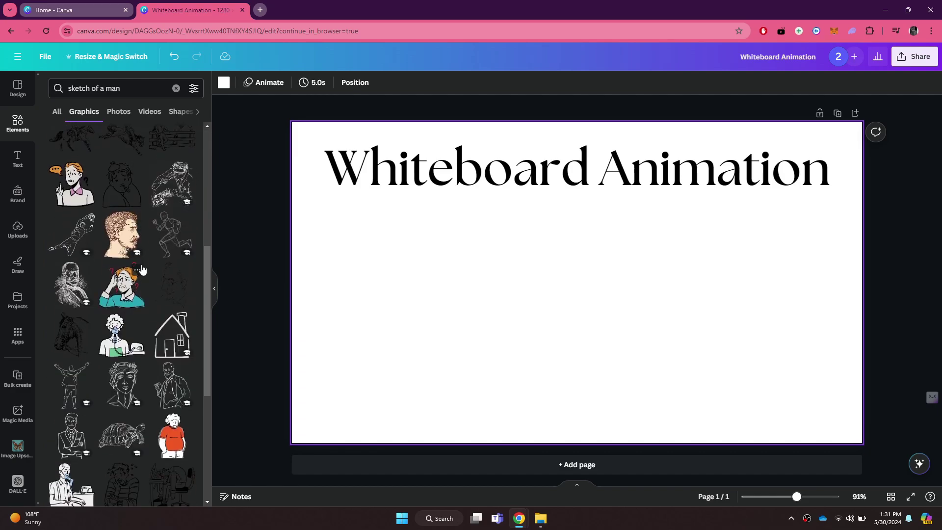
Add the arms-raised man sketch, enlarge and centre it, and make its lines black
click(68, 389)
drag(561, 321, 575, 321)
mouse_move(625, 385)
mouse_down()
mouse_move(657, 393)
mouse_move(668, 435)
mouse_up()
drag(601, 373, 590, 373)
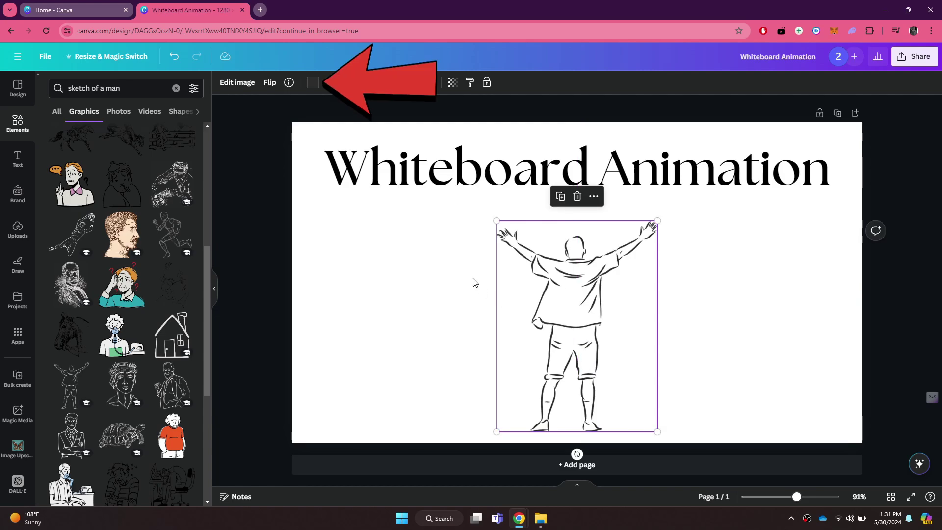
click(313, 82)
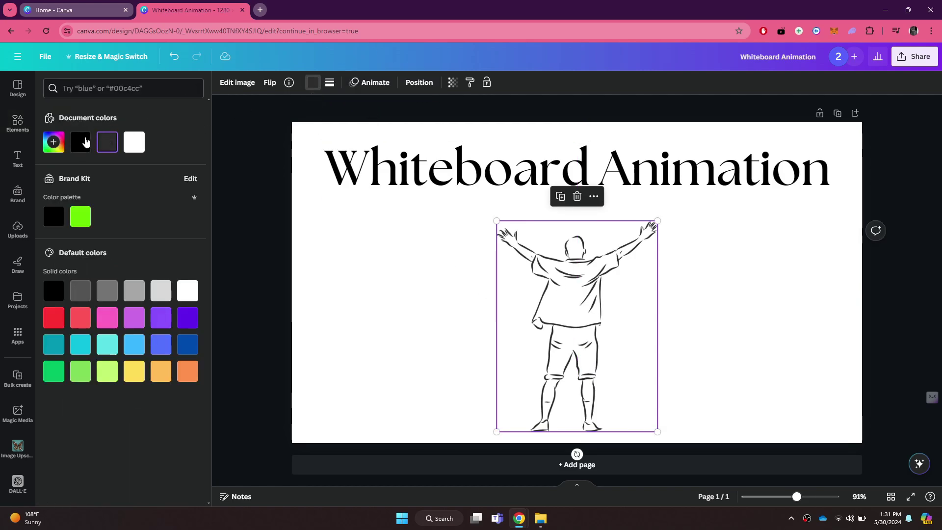
click(85, 142)
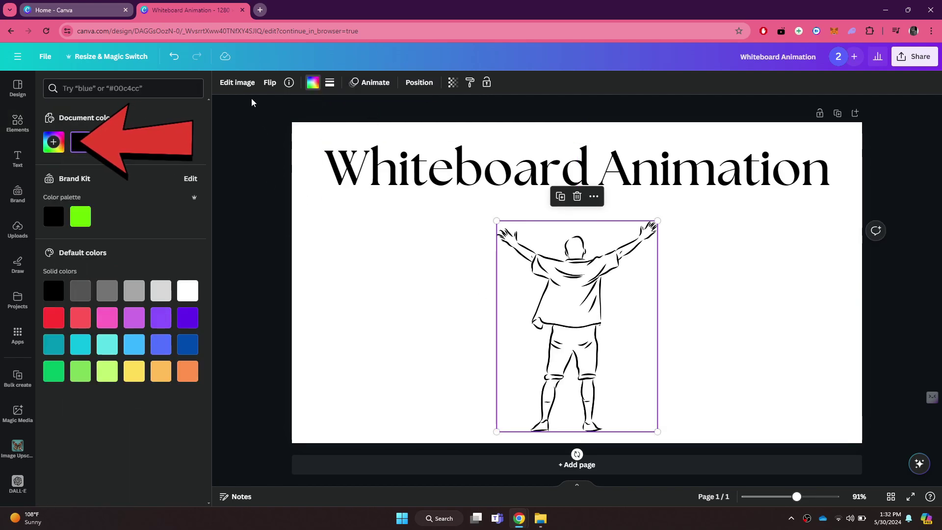
key(Escape)
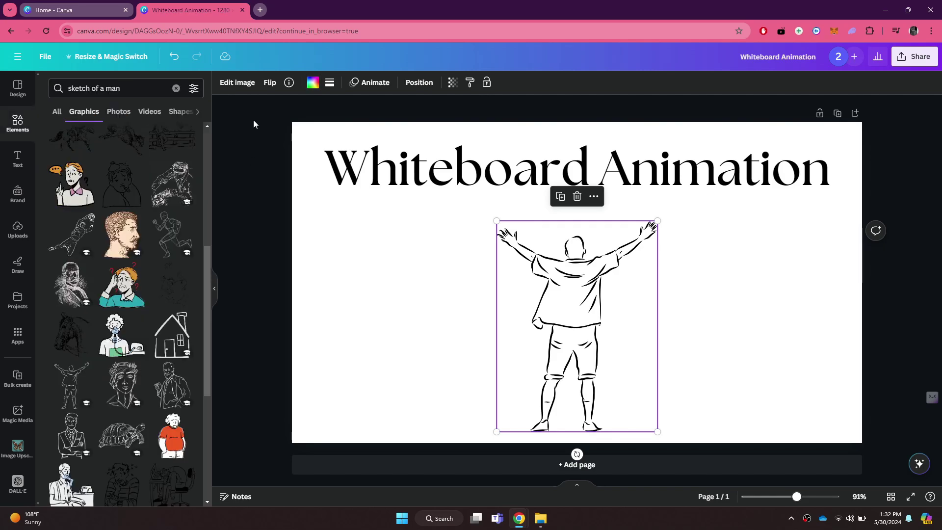
Place a 'people sketch' hand-with-pencil graphic right of the man and colour it black
click(175, 88)
key(Escape)
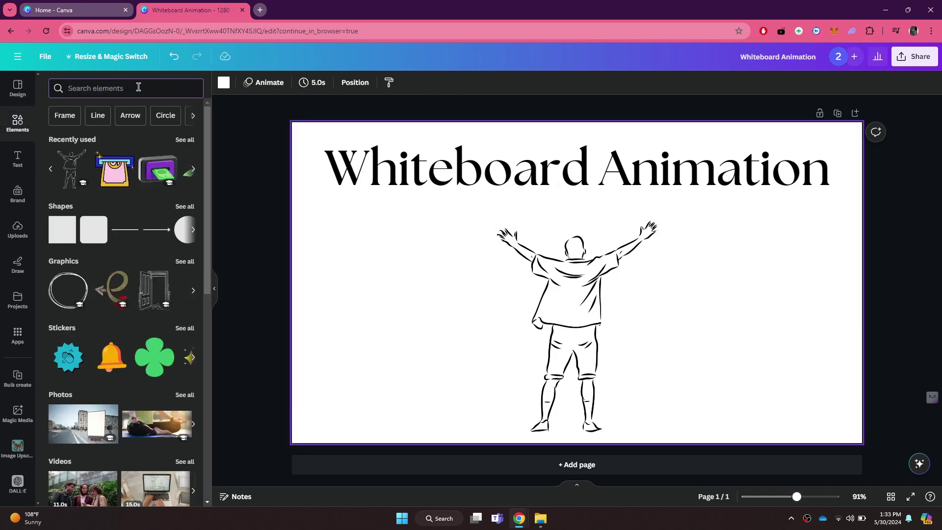
text(people sketch)
key(Return)
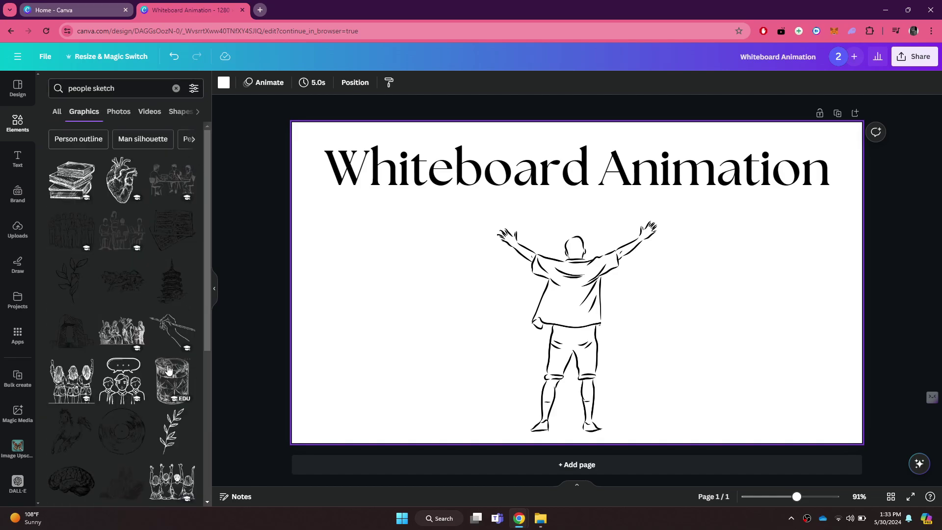
mouse_move(166, 328)
mouse_down()
mouse_move(465, 346)
mouse_move(714, 328)
mouse_up()
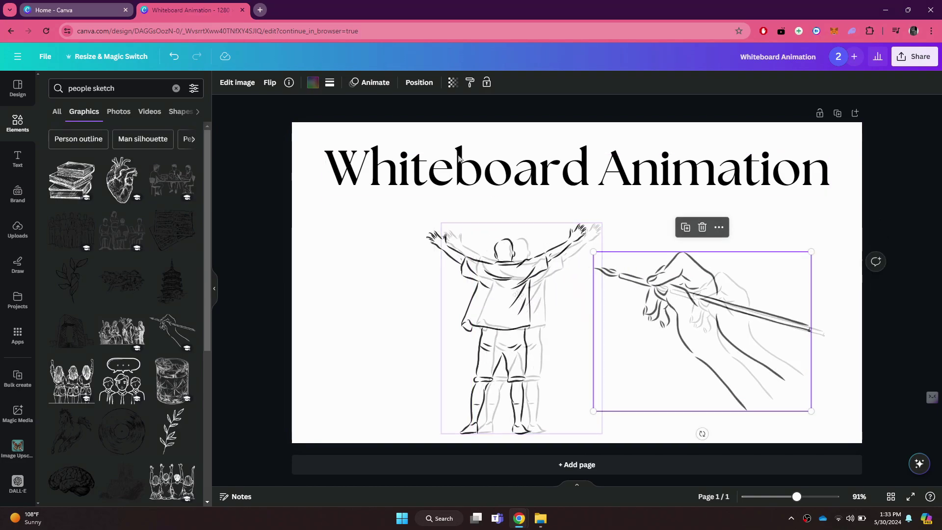
click(311, 83)
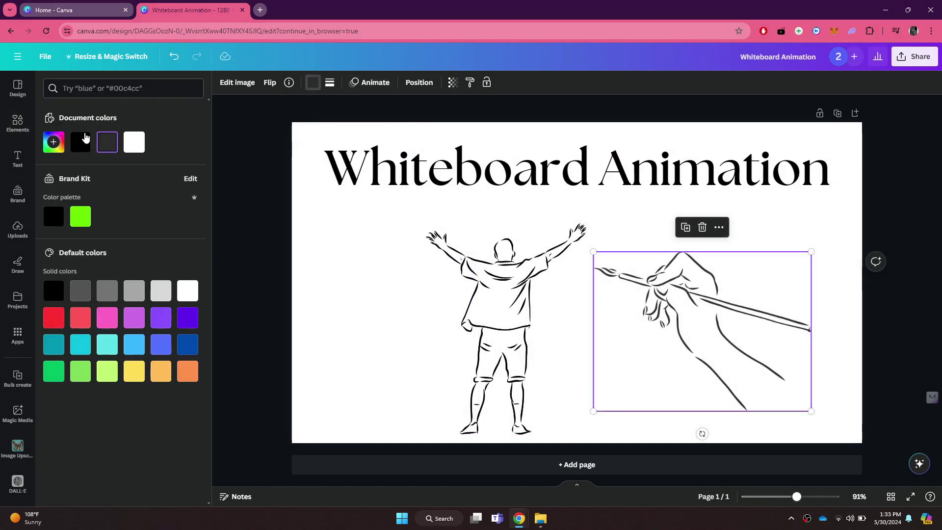
click(84, 139)
key(Escape)
key(Escape)
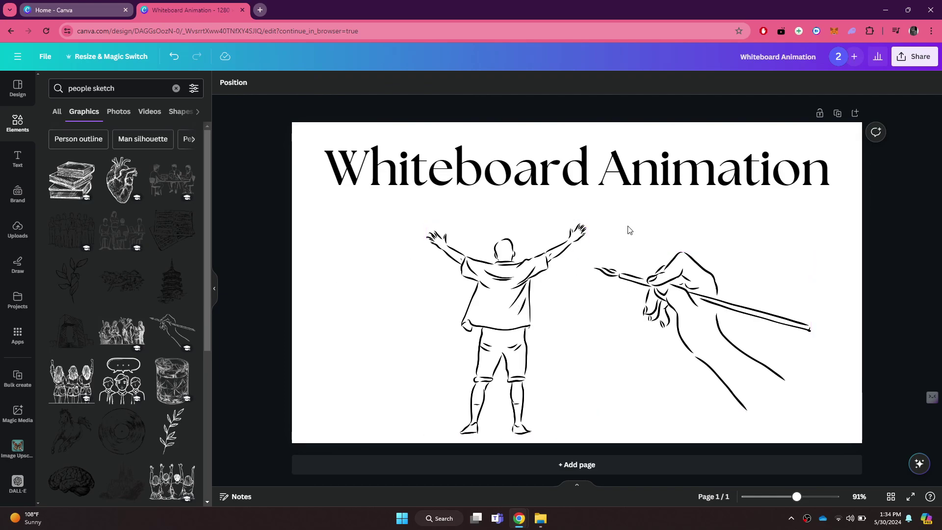
Download the design as a PNG image
click(903, 57)
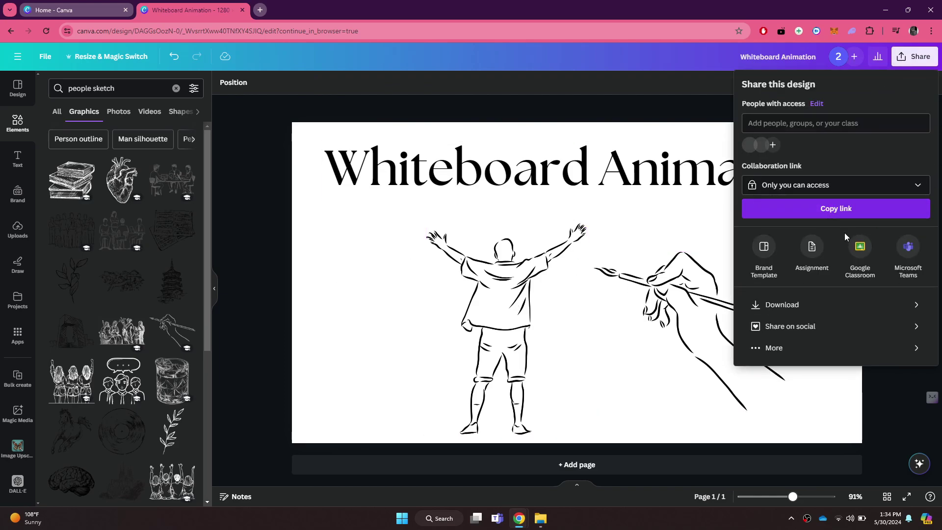
click(794, 303)
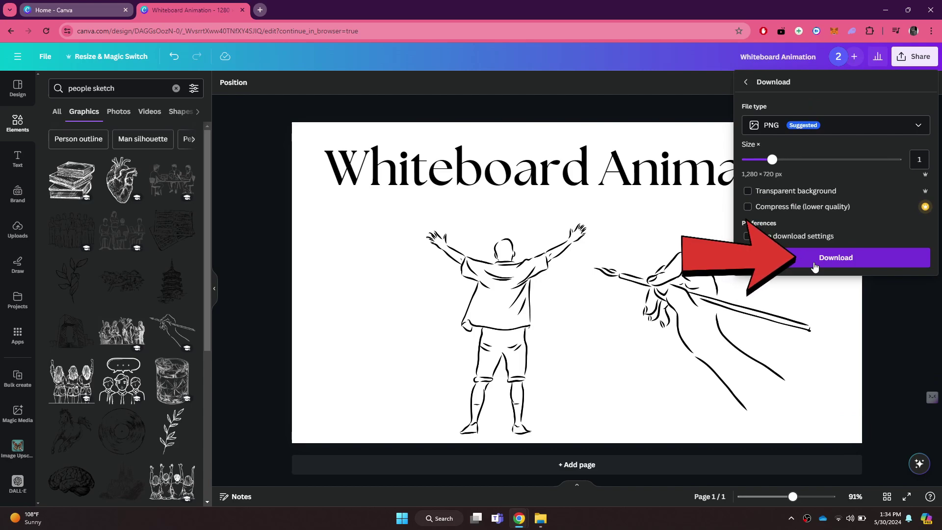
click(815, 265)
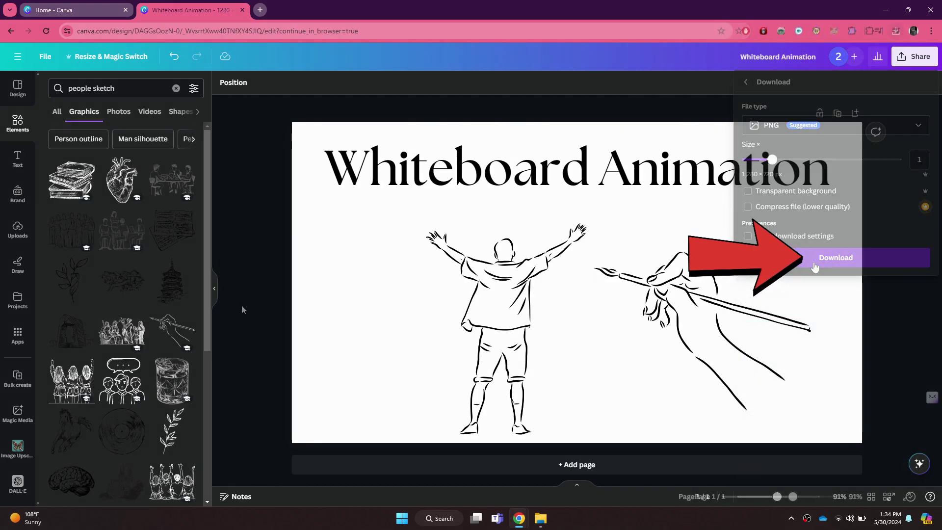
Find the Speed Painter app under Apps and open it
click(19, 339)
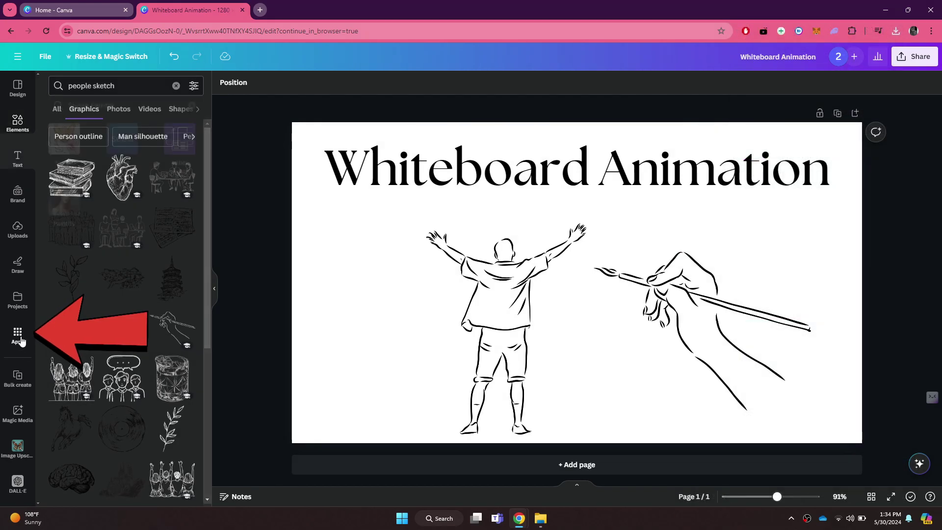
click(109, 90)
click(107, 174)
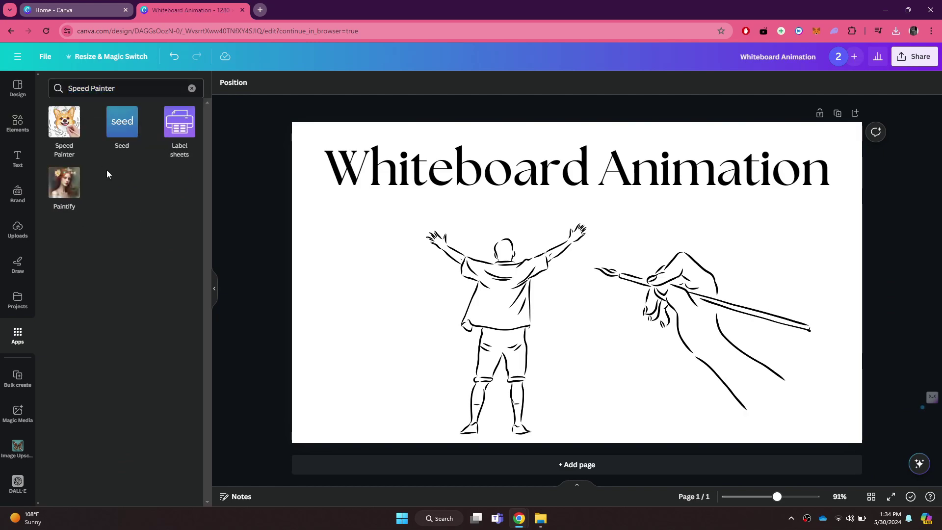
click(78, 128)
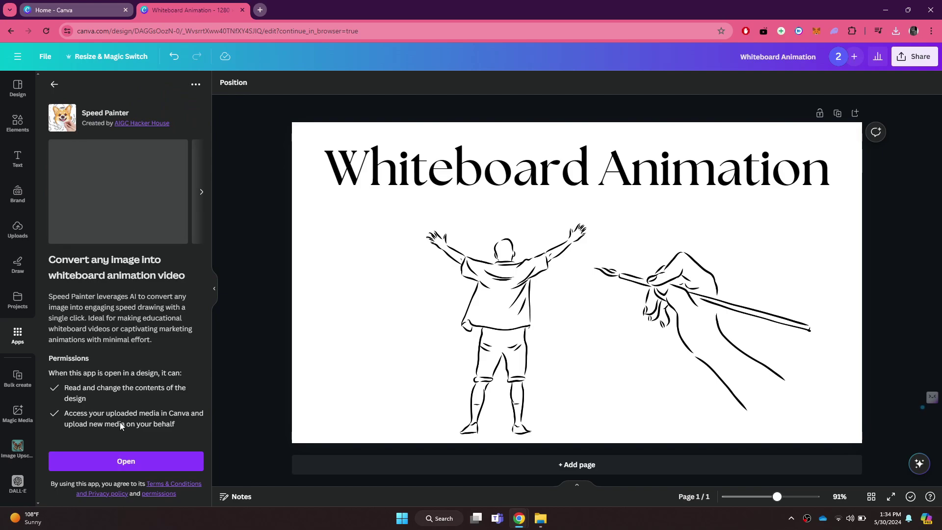
click(119, 459)
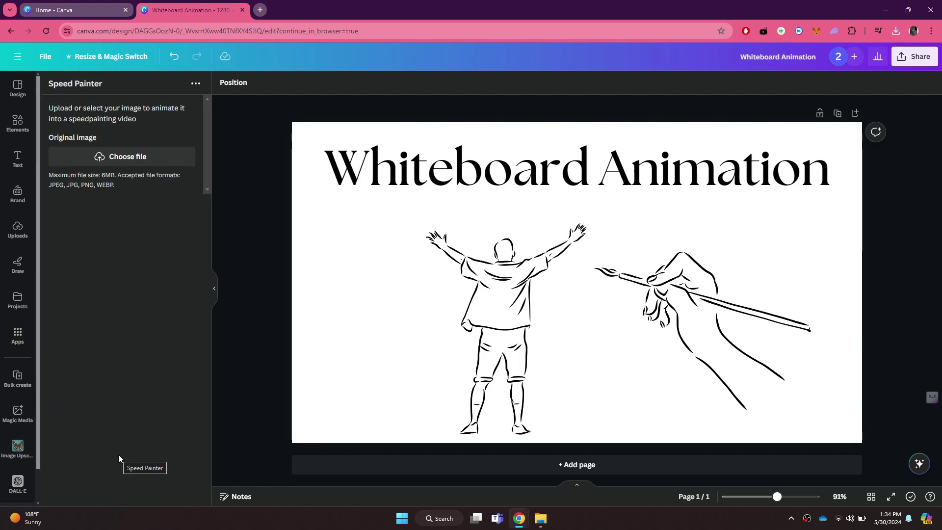
Load Whiteboard Animation.png from Downloads, set a 5s sketch duration, and generate the video
click(128, 158)
click(206, 197)
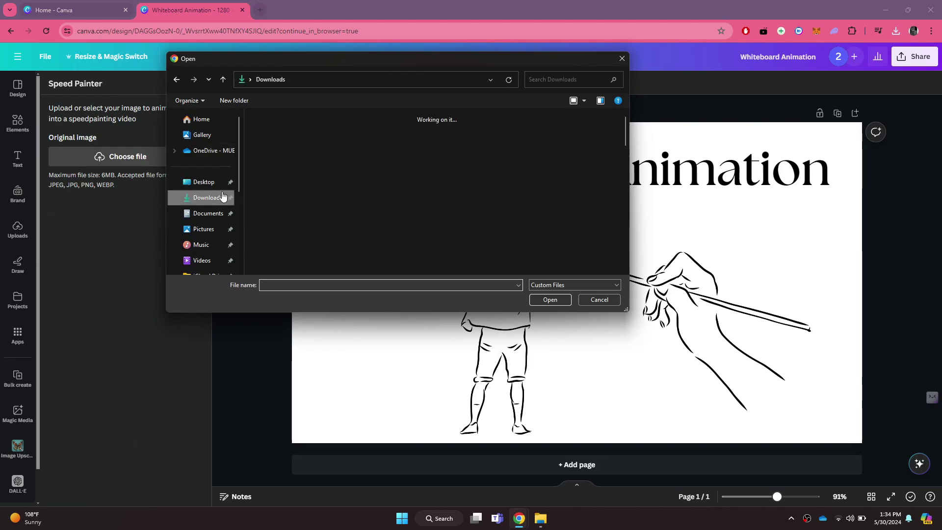
double_click(272, 155)
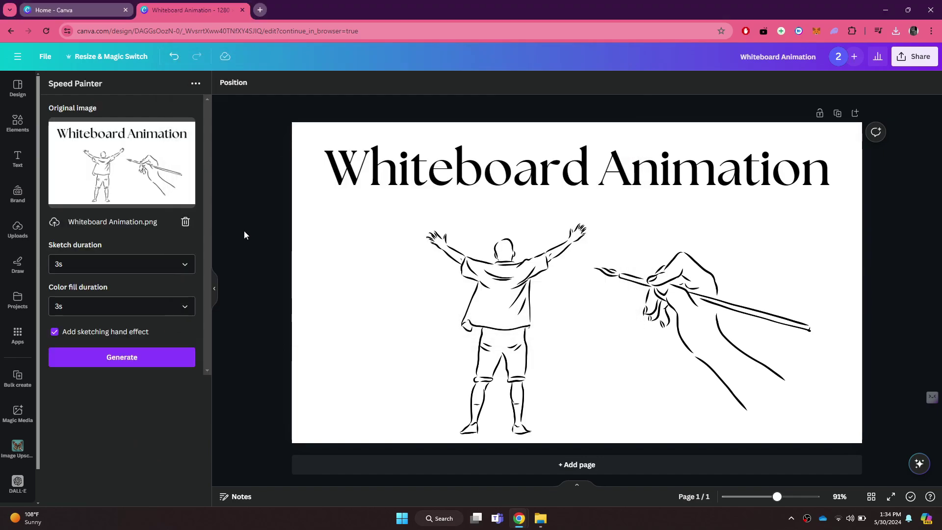
click(168, 266)
click(96, 332)
click(122, 359)
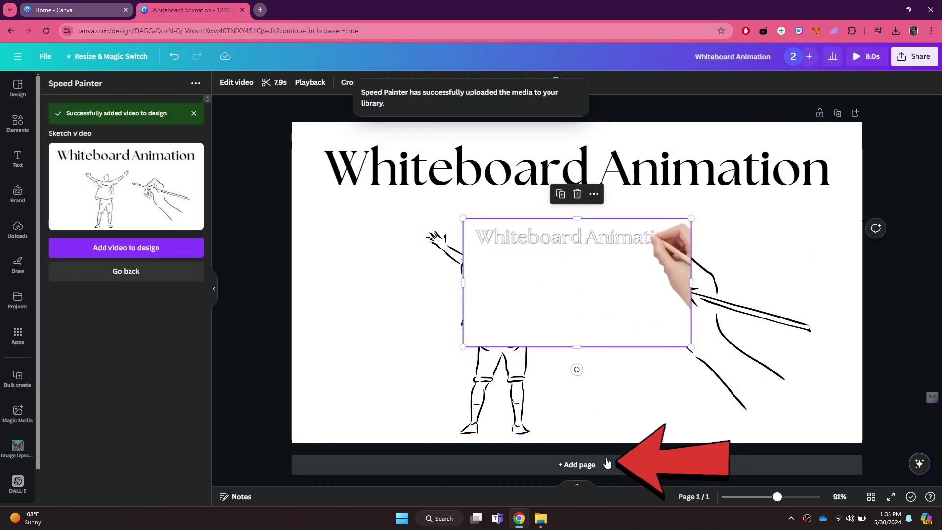
Add page 2, move the sketch video onto it, stretch it to fill the page, and play it
click(599, 464)
scroll(552, 333, up, 4)
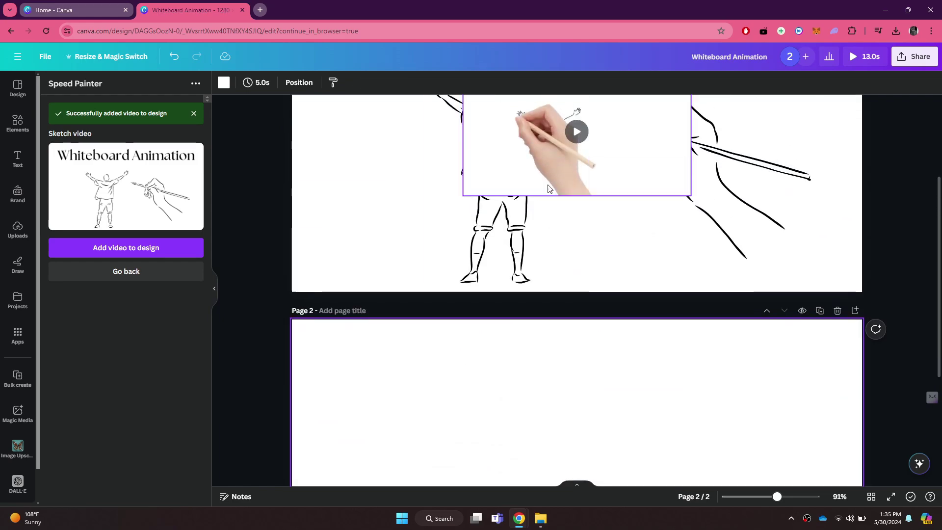
mouse_move(548, 189)
mouse_down()
mouse_move(517, 385)
mouse_move(378, 395)
mouse_up()
scroll(527, 389, down, 1)
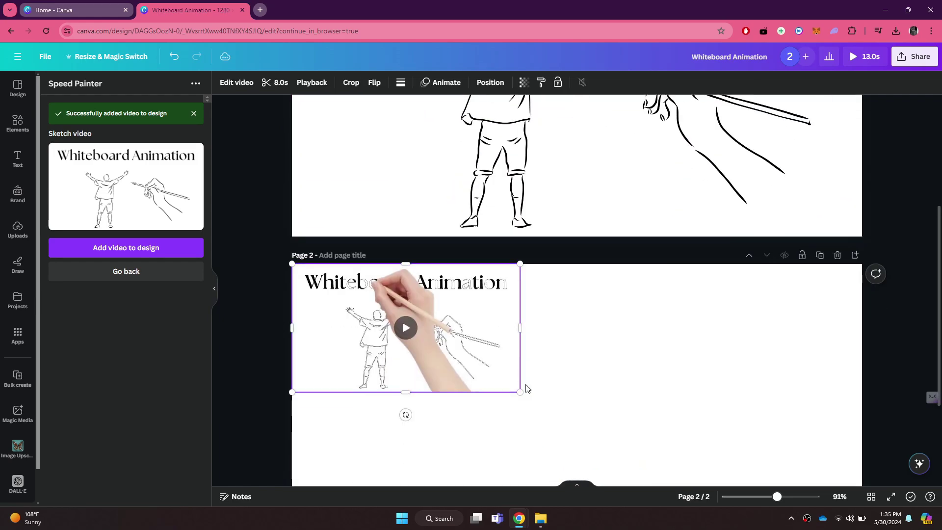
scroll(526, 388, down, 3)
drag(519, 251, 885, 405)
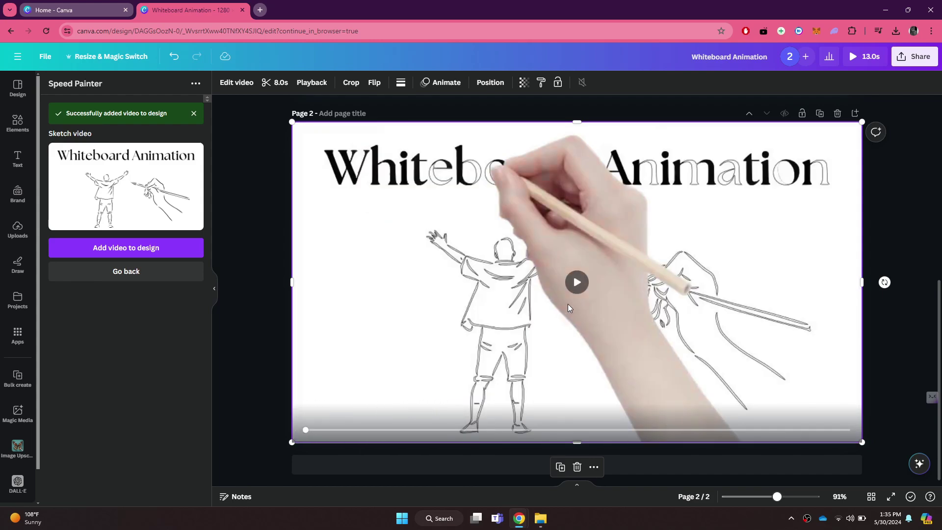
click(576, 282)
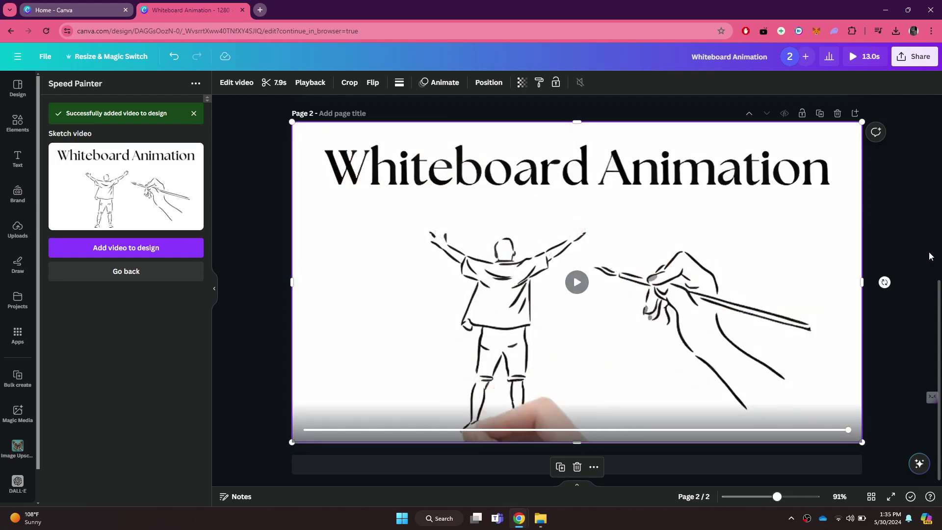
Select only Page 2 in the download options and download it as an MP4 video
click(914, 56)
click(806, 303)
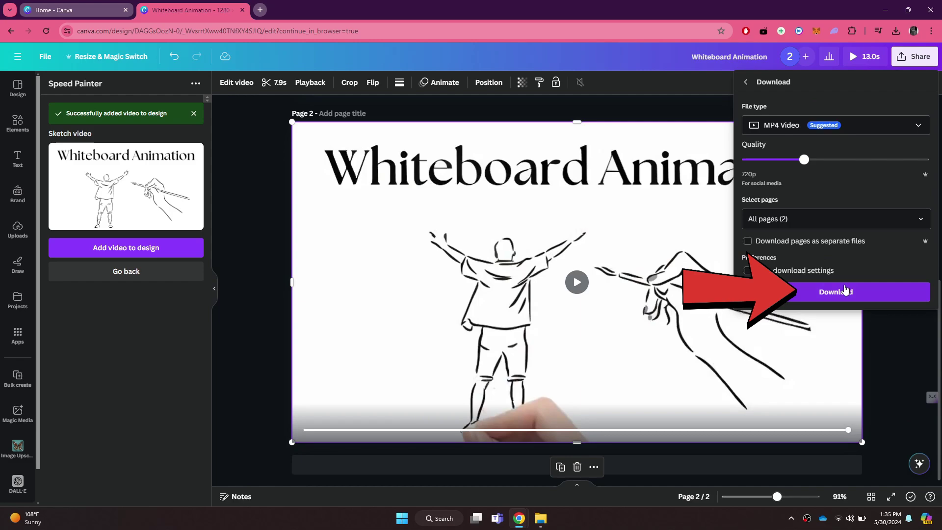
click(809, 219)
click(811, 302)
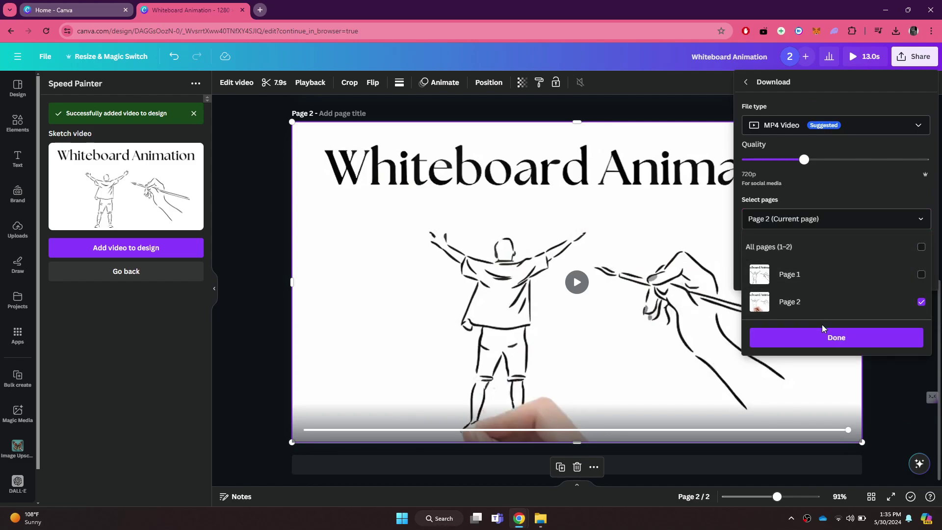
click(825, 337)
click(829, 273)
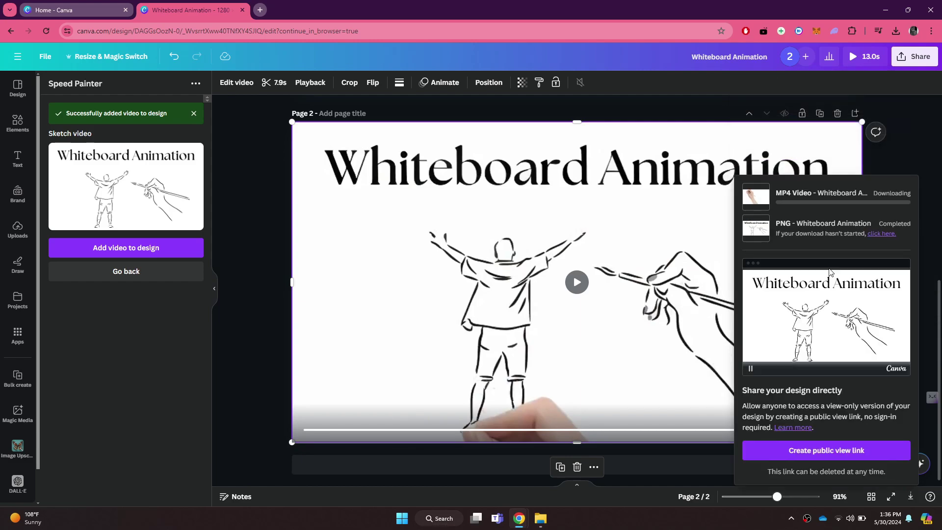